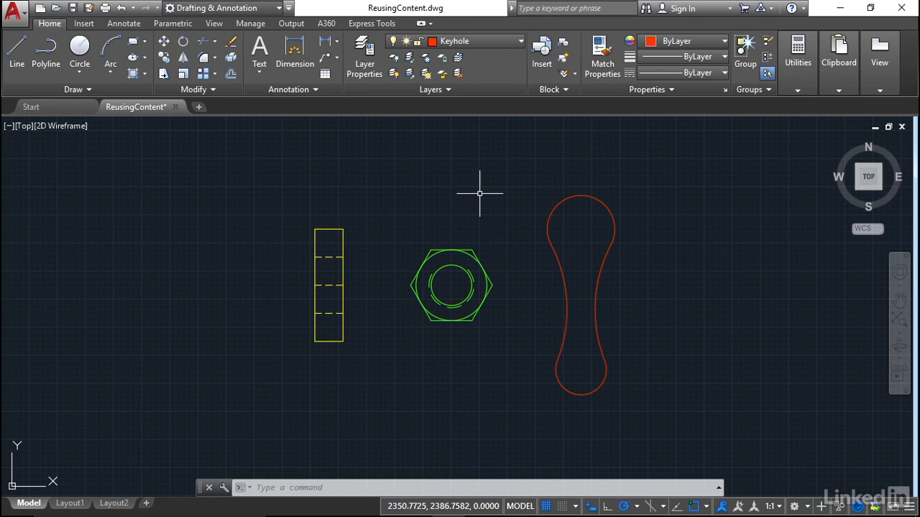
- Move all the hinge, bolt and keyhole geometry to layer 0 and clear the selection
click(686, 423)
click(228, 138)
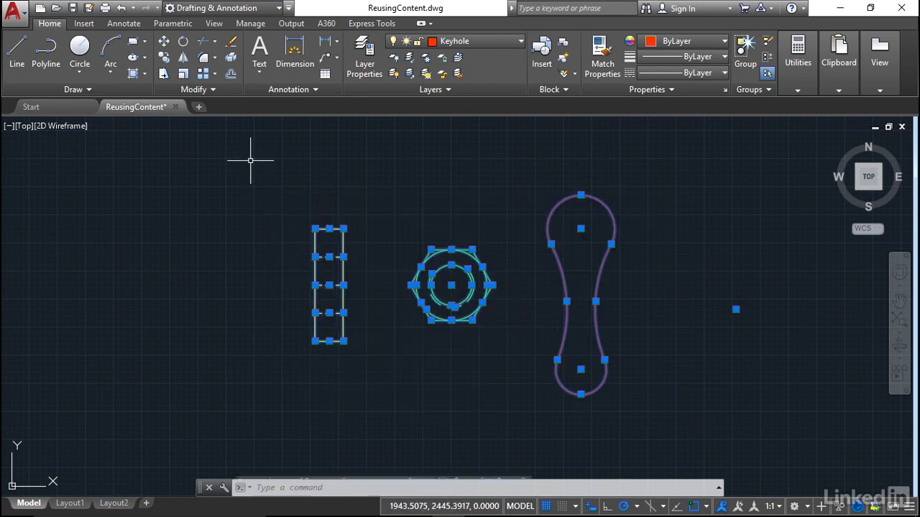
click(452, 41)
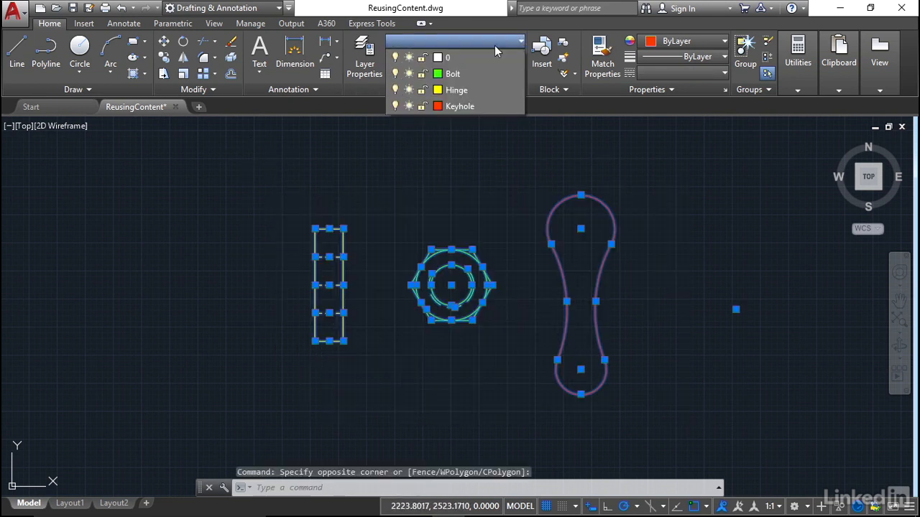
click(449, 59)
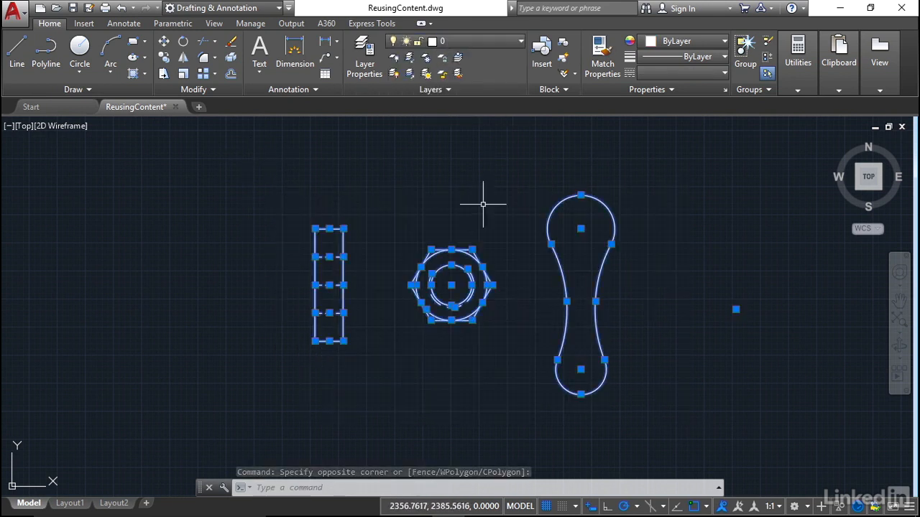
key(Escape)
key(Escape)
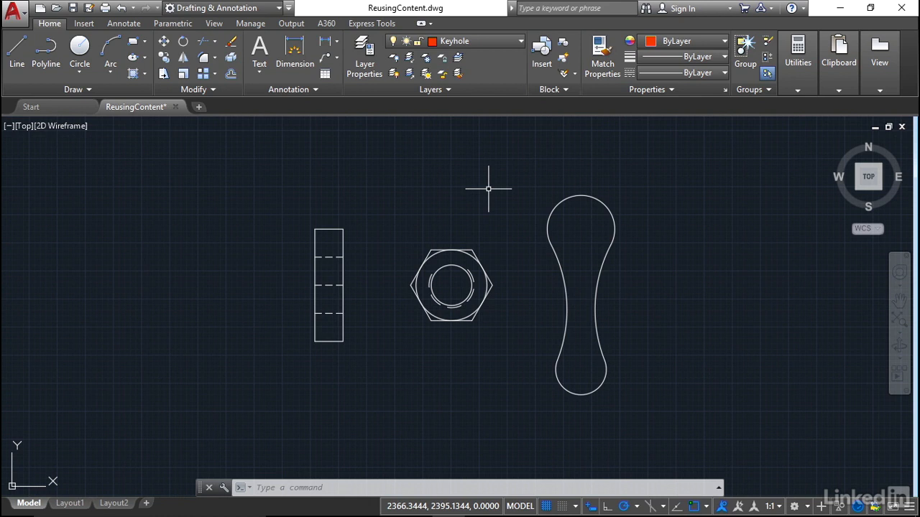
- Make Hinge the current layer
click(521, 46)
click(455, 93)
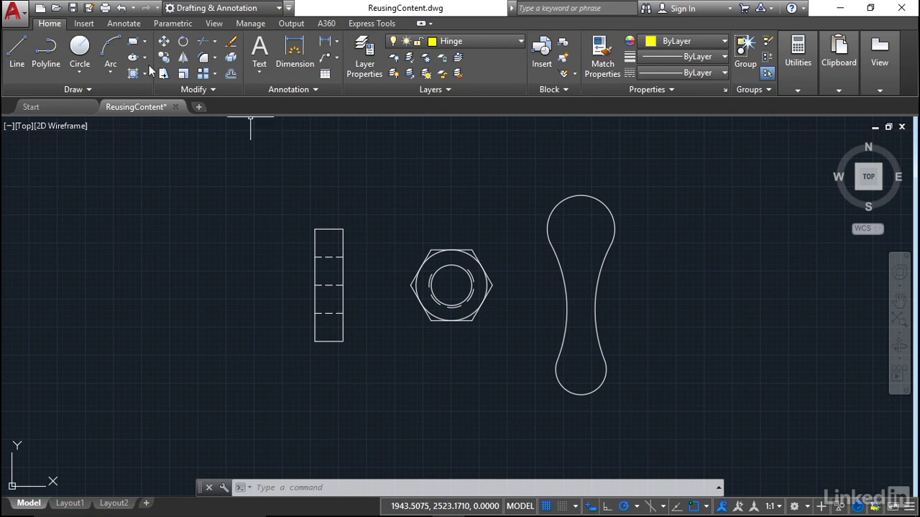
click(89, 27)
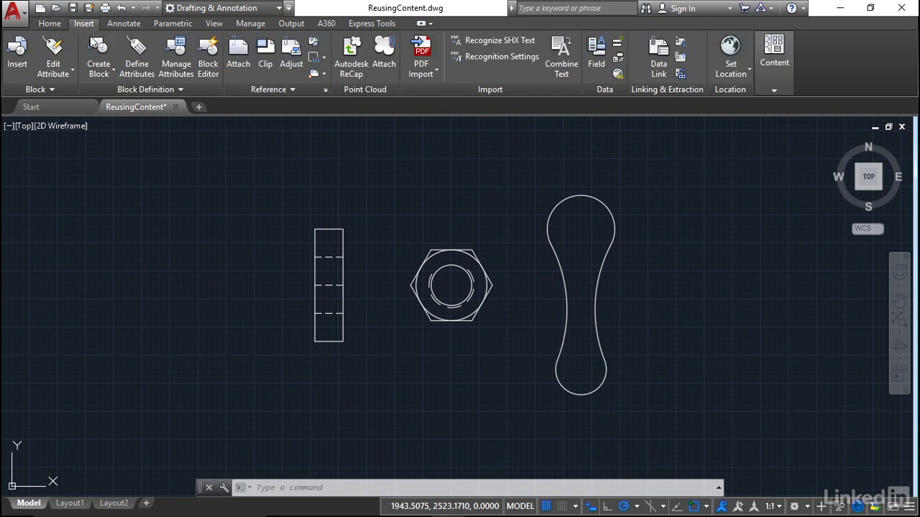
click(101, 72)
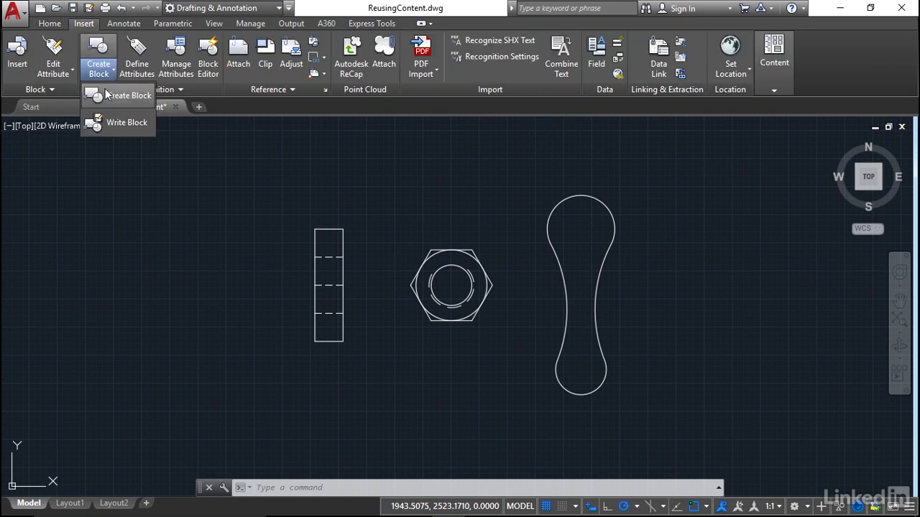
click(49, 23)
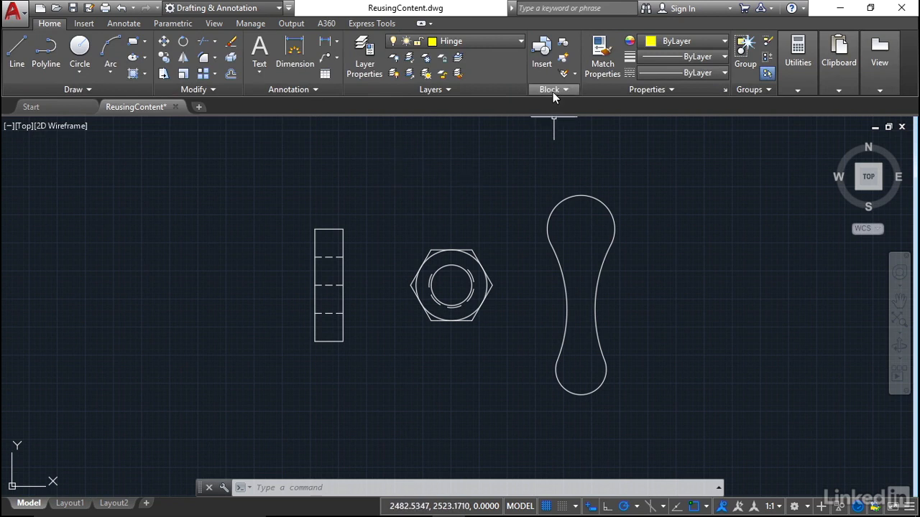
- Start a block definition named HINGE with its base point at the midpoint of the hinge's right edge
click(564, 45)
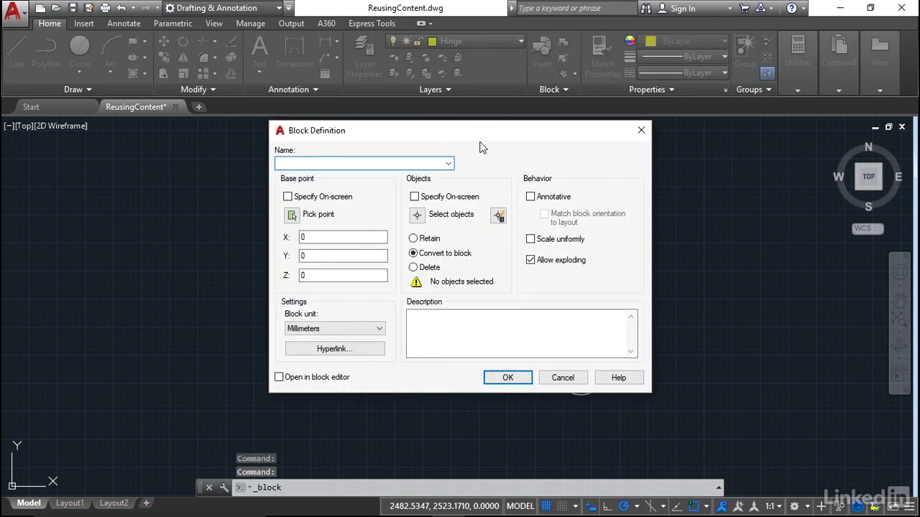
text(HINGE)
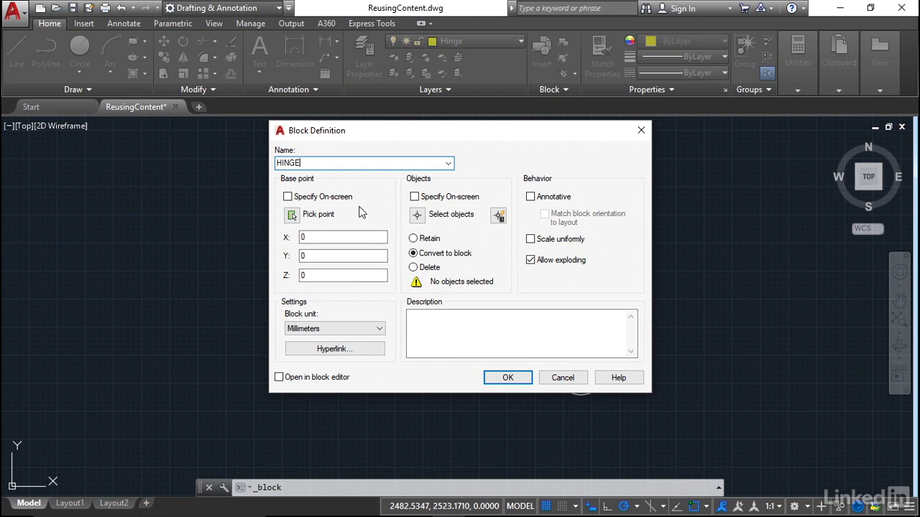
click(305, 217)
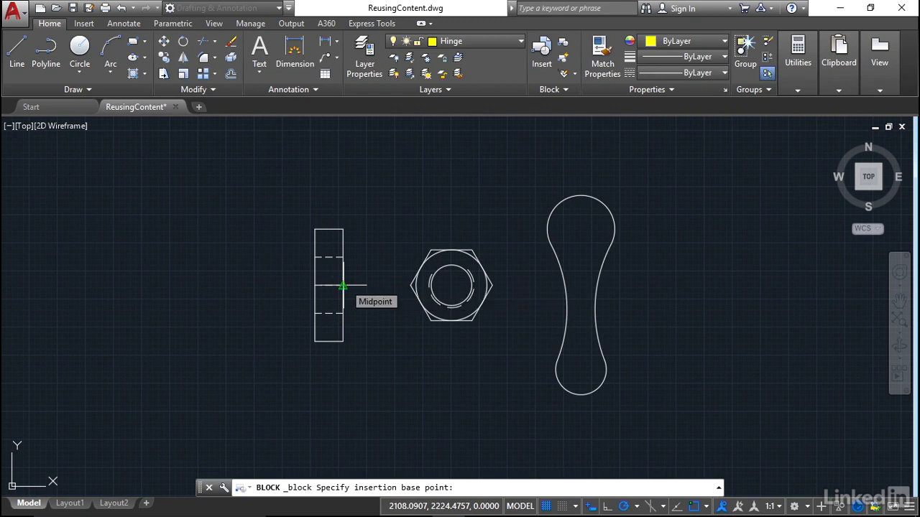
click(343, 285)
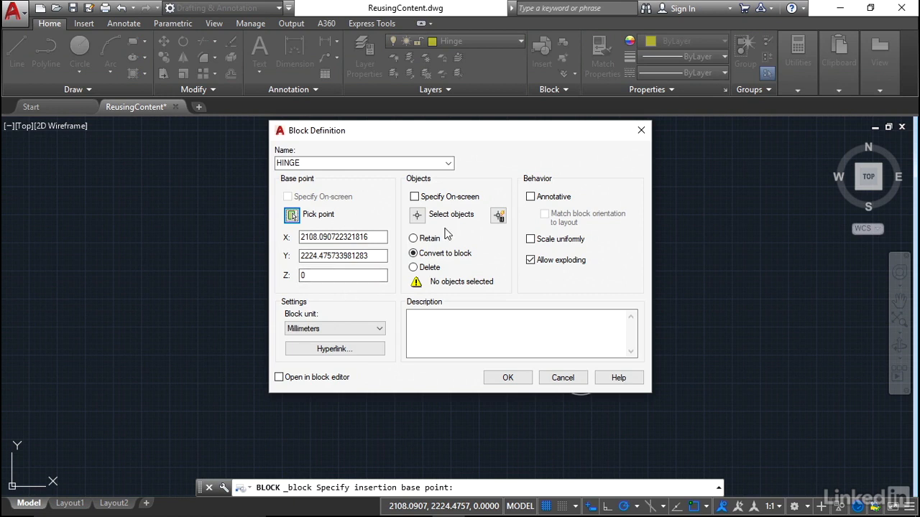
- Select all the hinge geometry for the block, enable uniform scaling and create the block
click(418, 216)
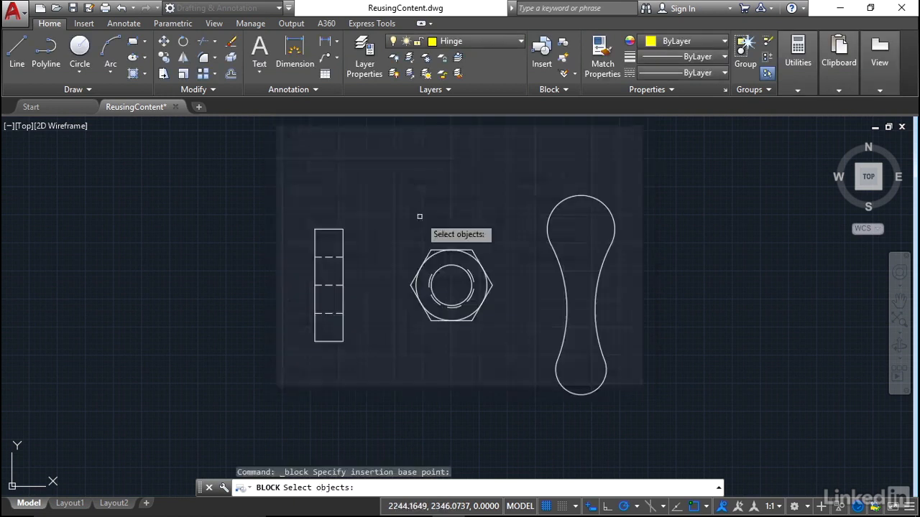
click(360, 355)
click(310, 236)
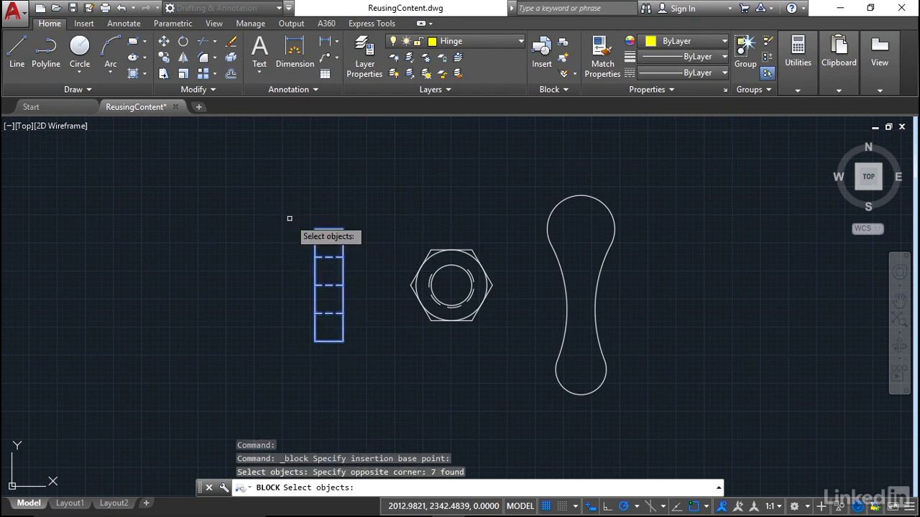
key(Return)
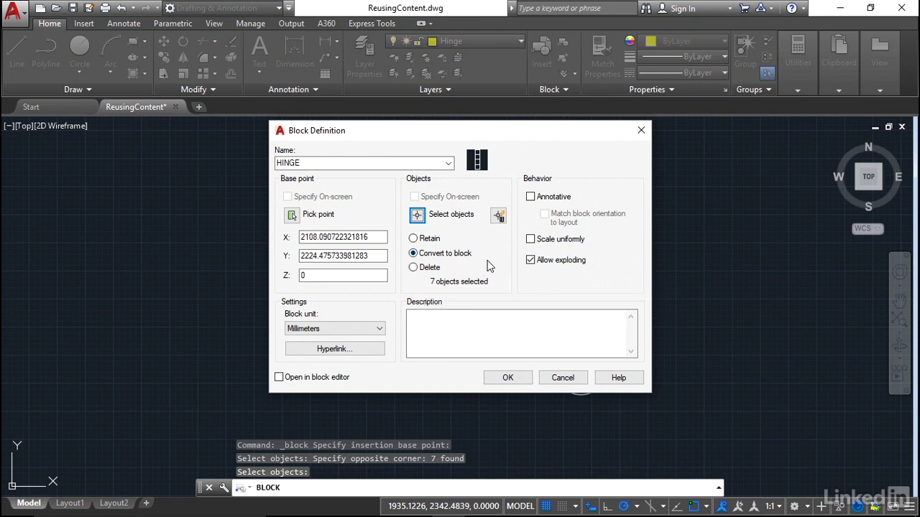
click(530, 239)
click(507, 379)
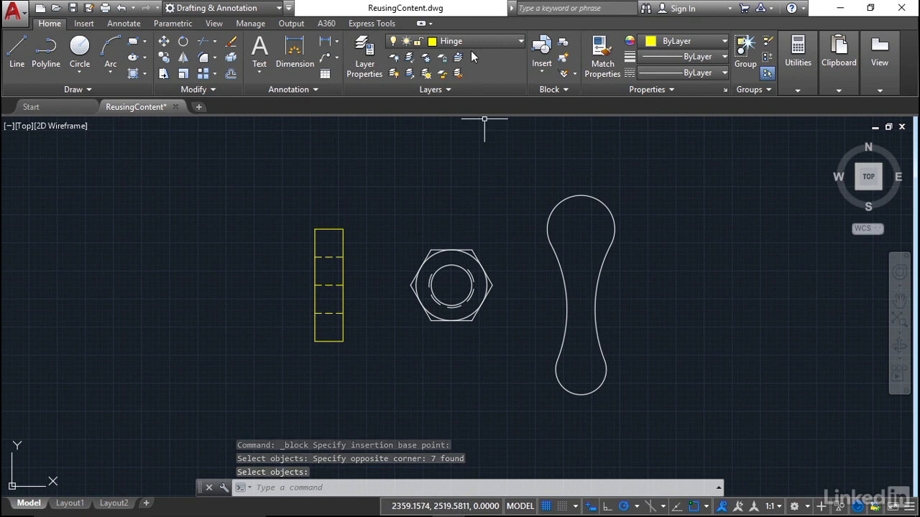
- Check that the hinge selects as a single block and inspect its object information
click(343, 233)
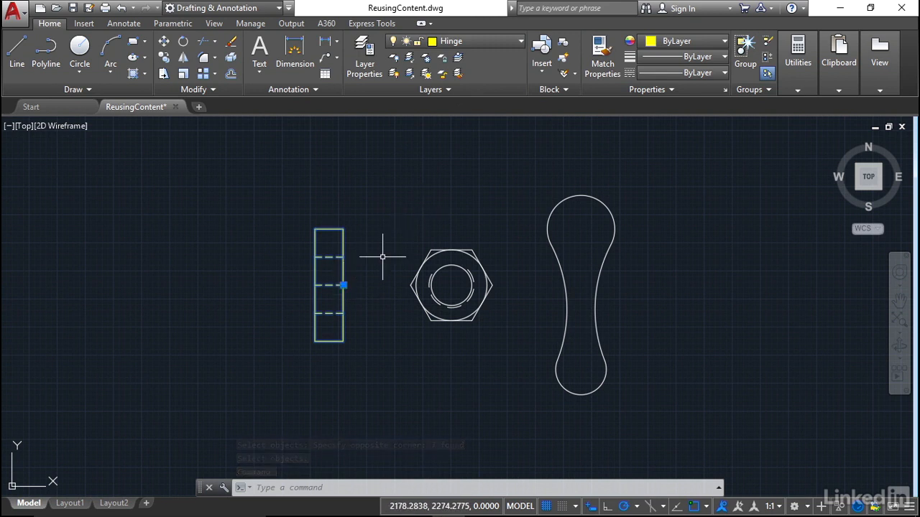
key(Escape)
key(Escape)
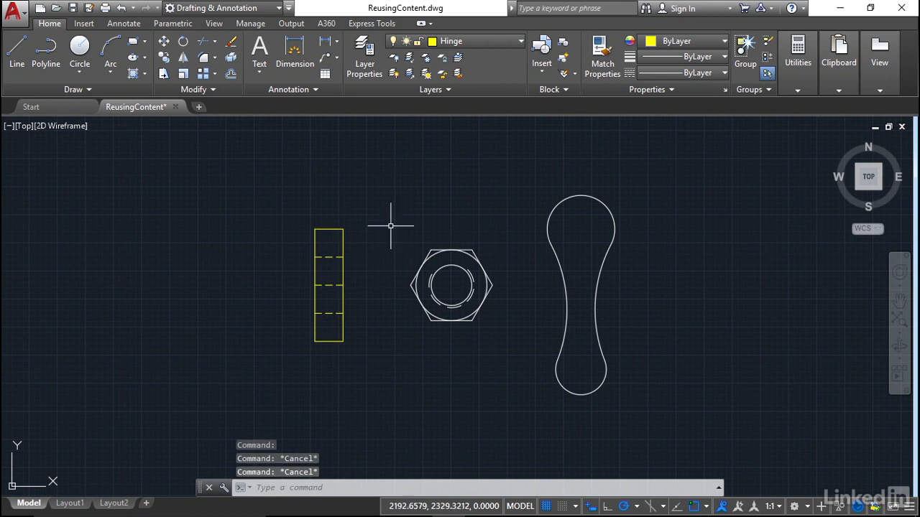
mouse_move(332, 228)
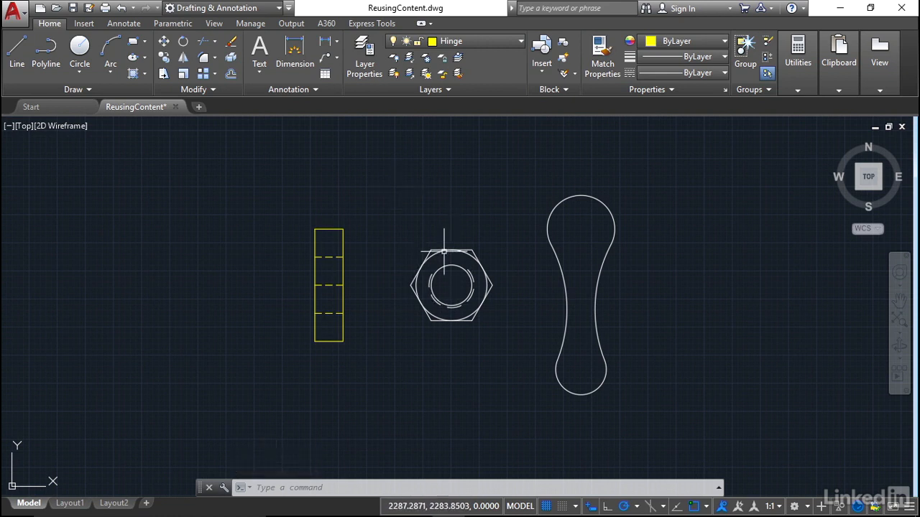
- Make Bolt the current layer and start a block definition with its base point at the centre of the hexagonal bolt
click(520, 42)
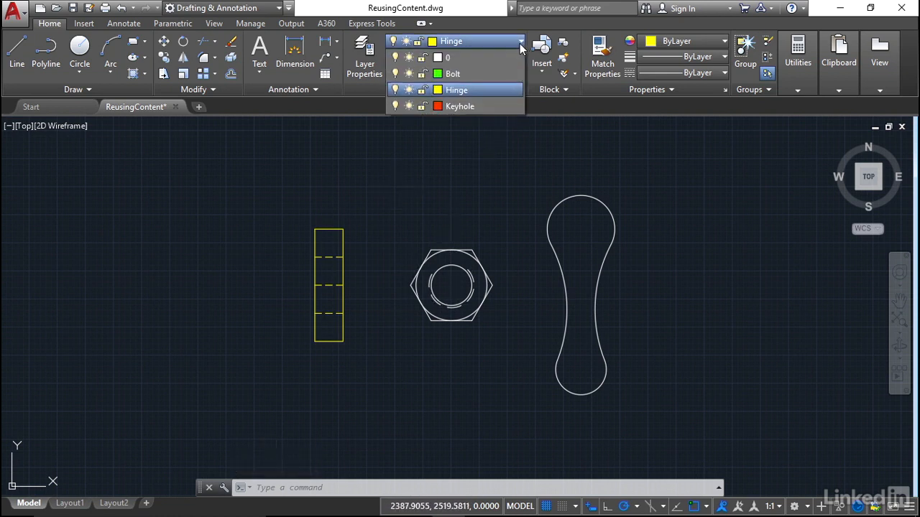
click(460, 74)
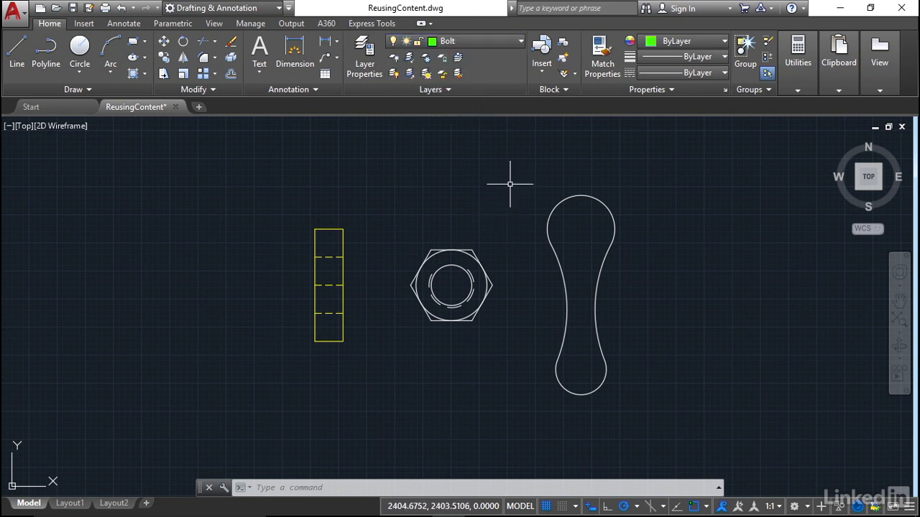
click(564, 46)
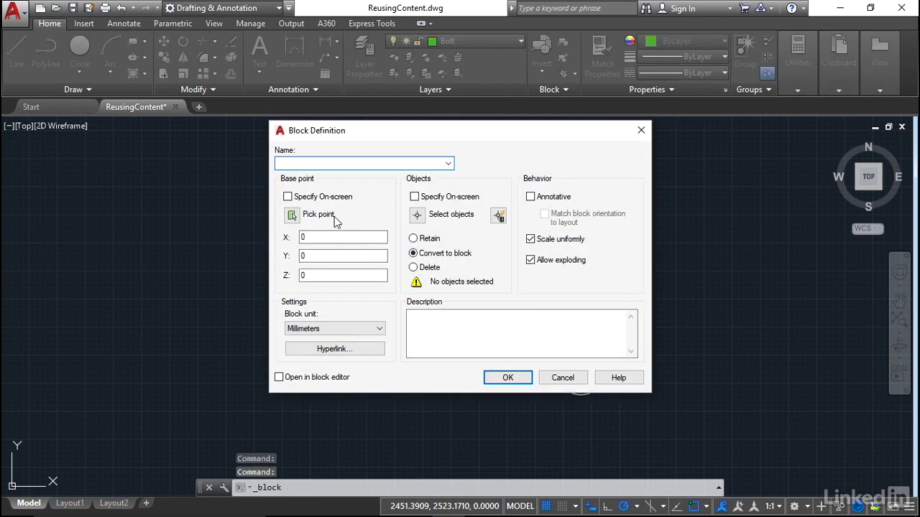
click(292, 215)
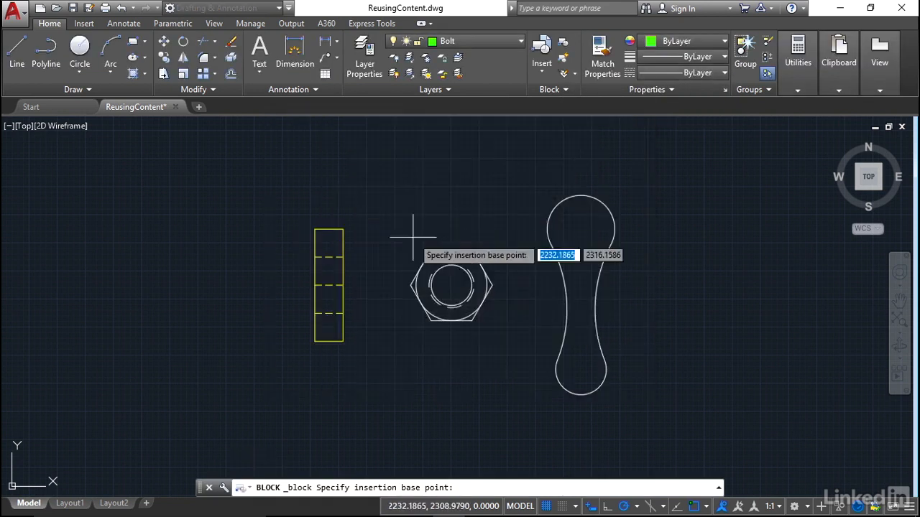
click(451, 285)
- Select all the hexagonal bolt's geometry for the block, name the block BOLT and create it
click(430, 216)
click(501, 335)
click(412, 235)
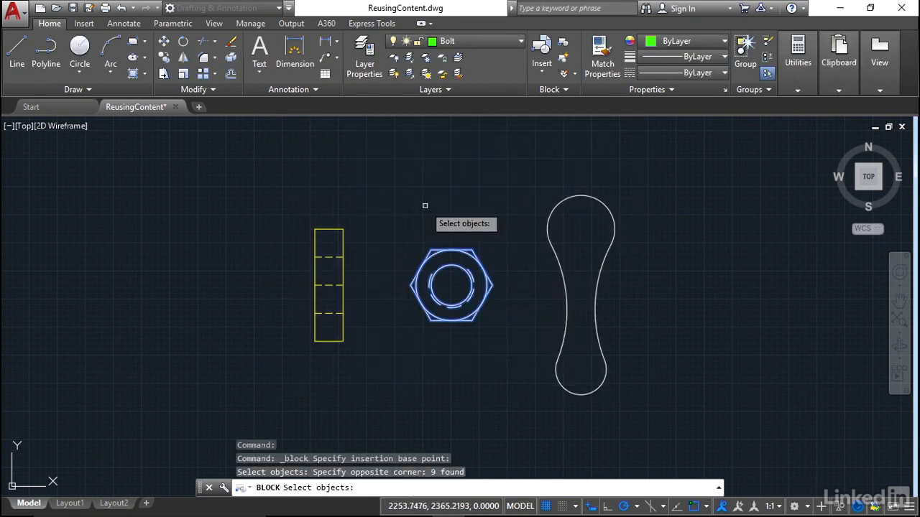
key(Return)
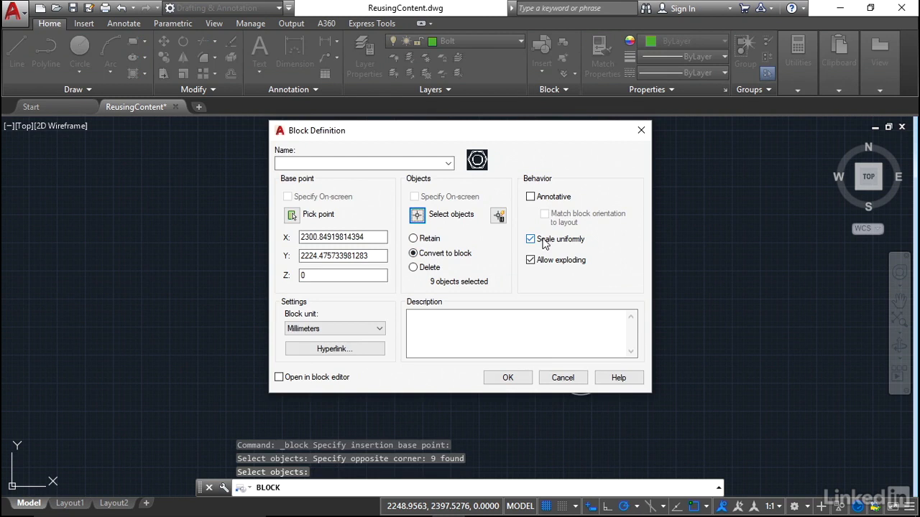
click(508, 387)
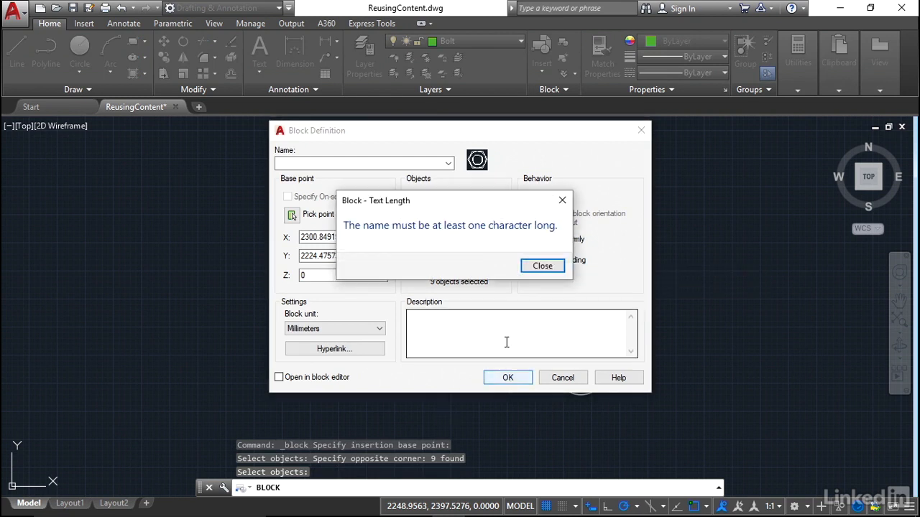
click(542, 266)
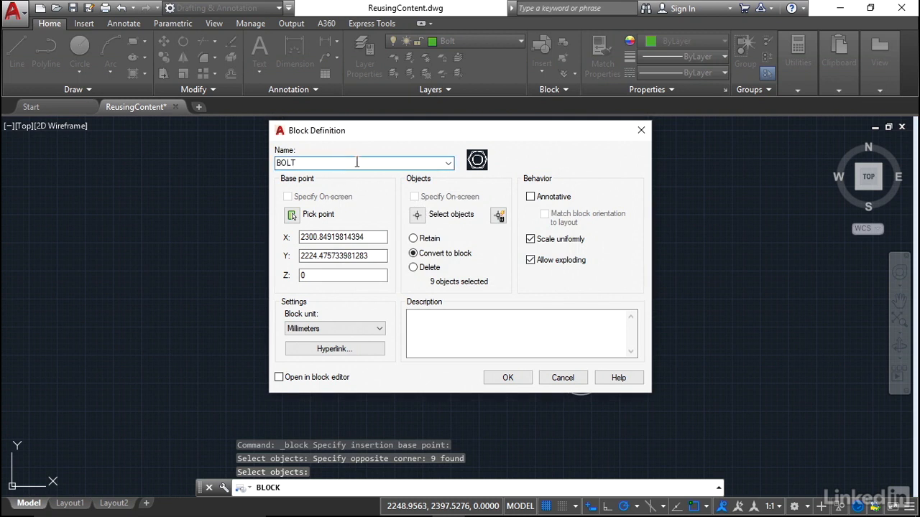
click(514, 376)
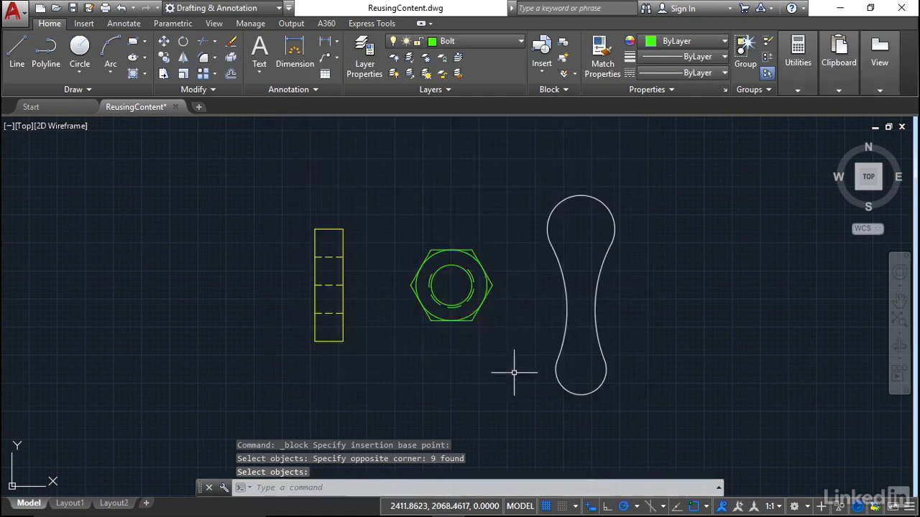
- Check that the bolt selects as a single block and inspect its object information
click(476, 262)
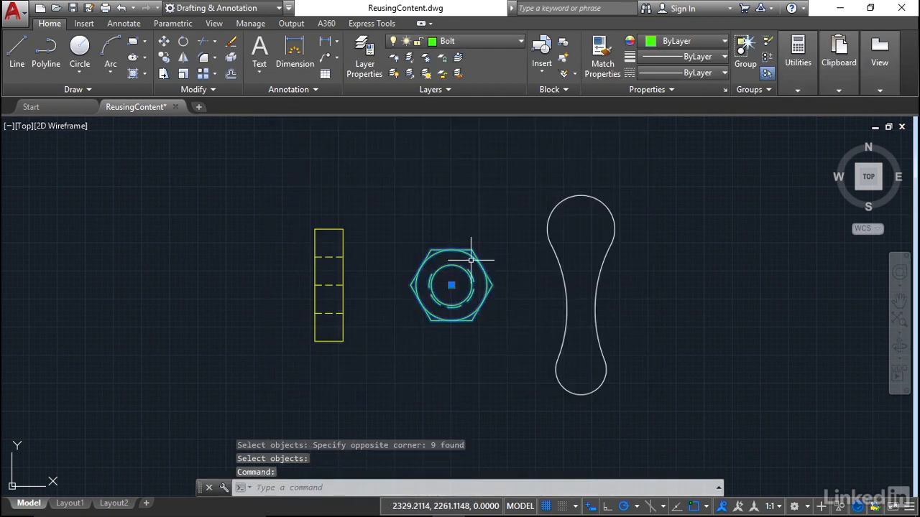
key(Escape)
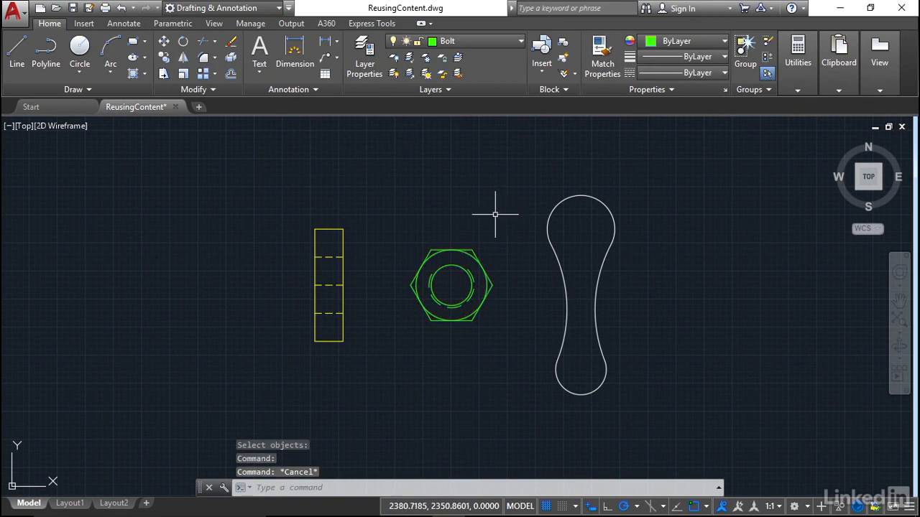
mouse_move(457, 249)
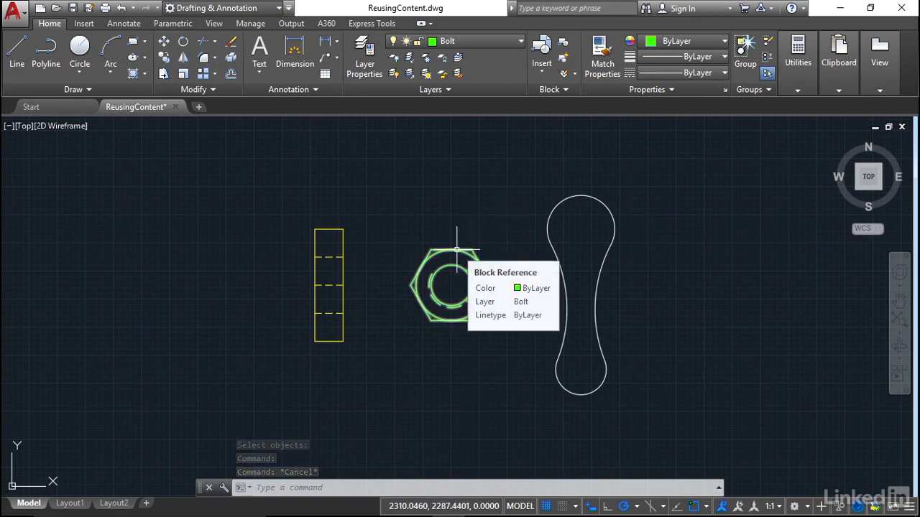
- Make Keyhole the current layer and start a block definition named KEYHOLE with its base point at the centre of the keyhole's large upper arc
click(494, 40)
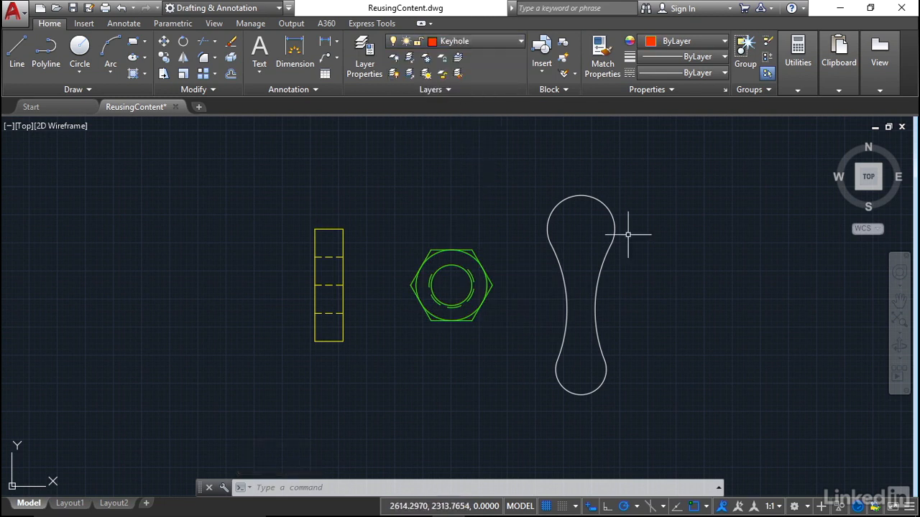
click(564, 45)
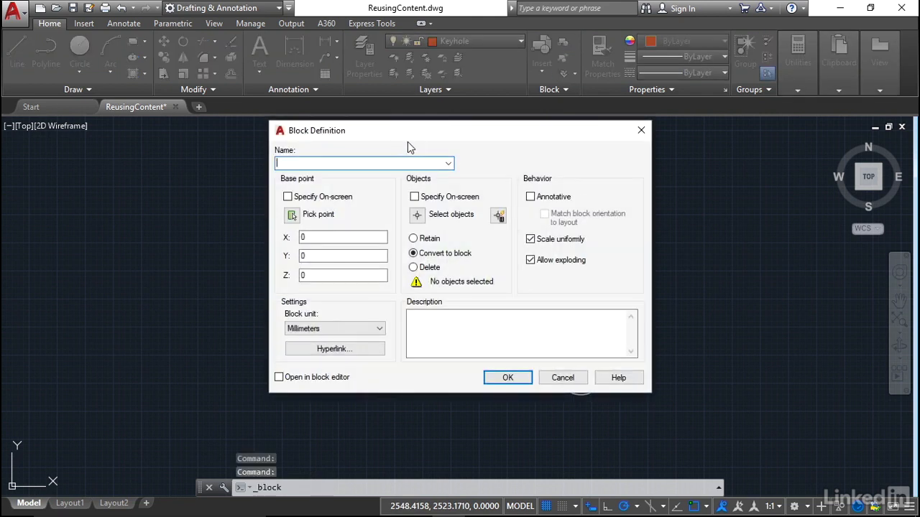
text(KEYHOLE)
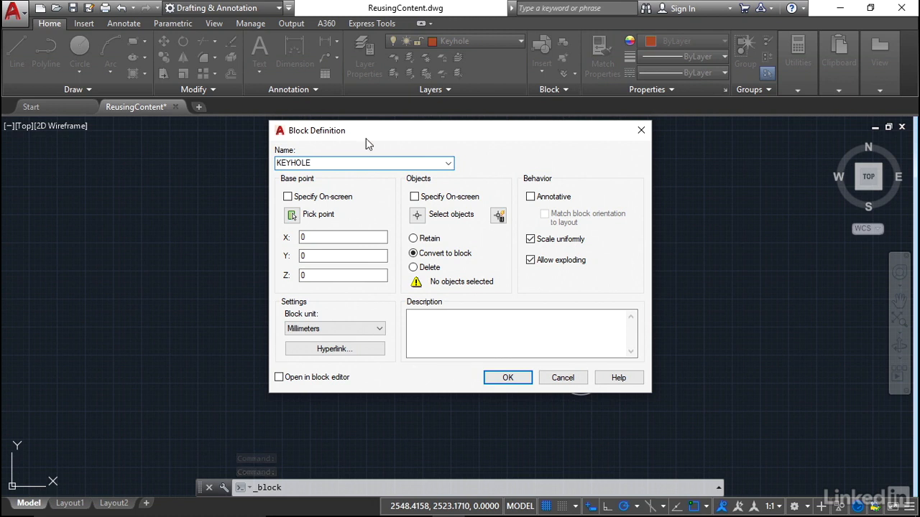
click(291, 215)
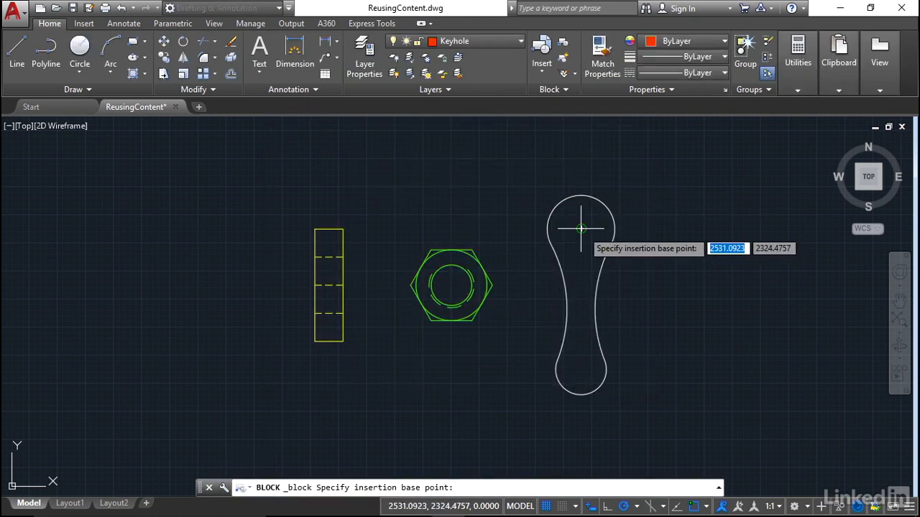
click(580, 228)
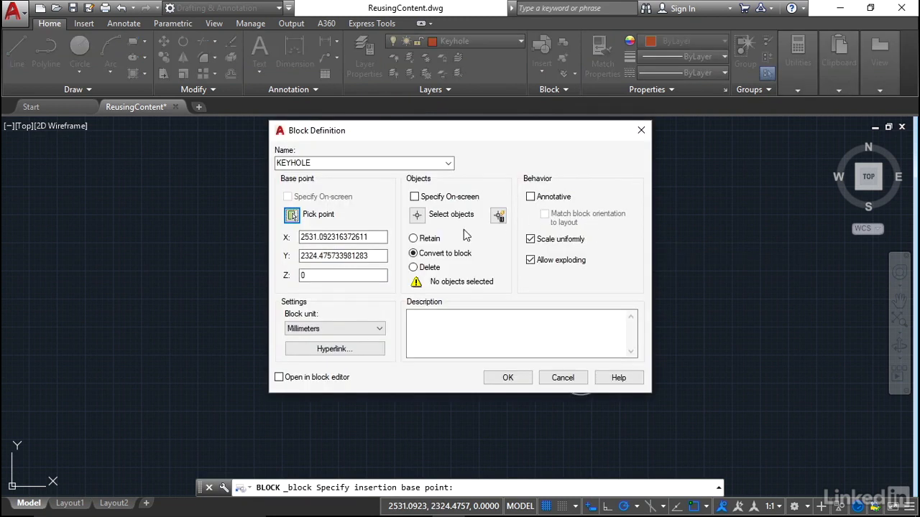
- Select all the keyhole geometry for the block, create it, and check that the keyhole selects as a single block
click(416, 214)
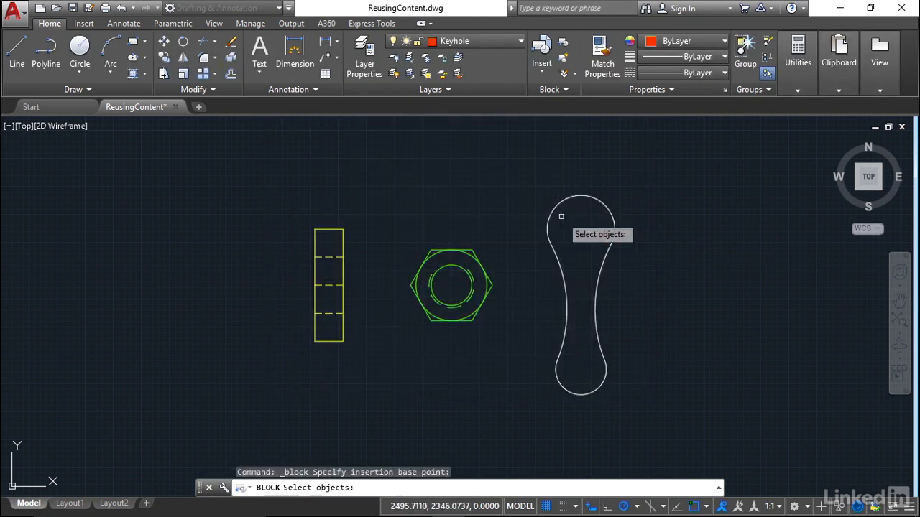
click(664, 400)
click(528, 165)
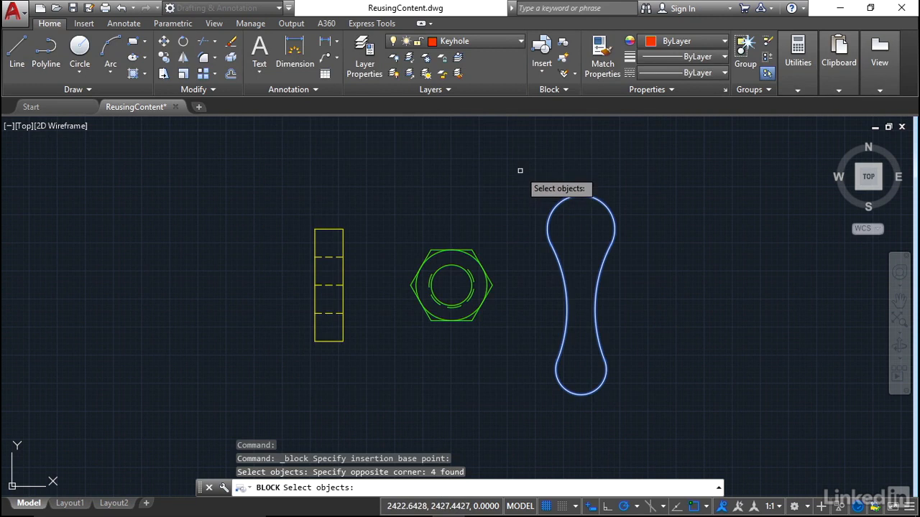
key(Return)
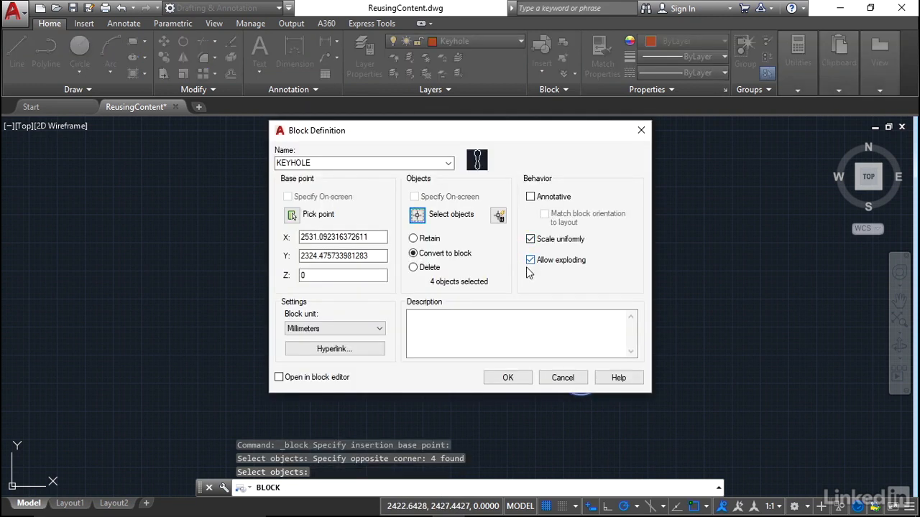
click(505, 378)
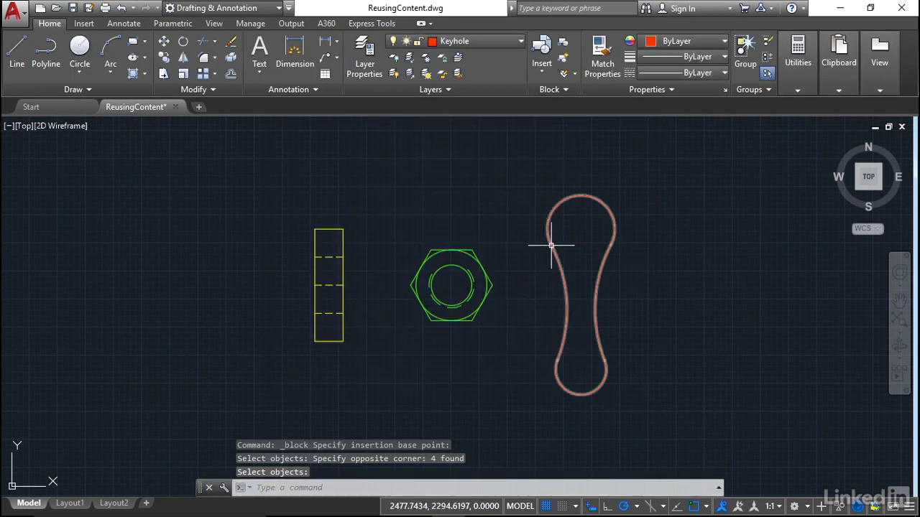
click(550, 245)
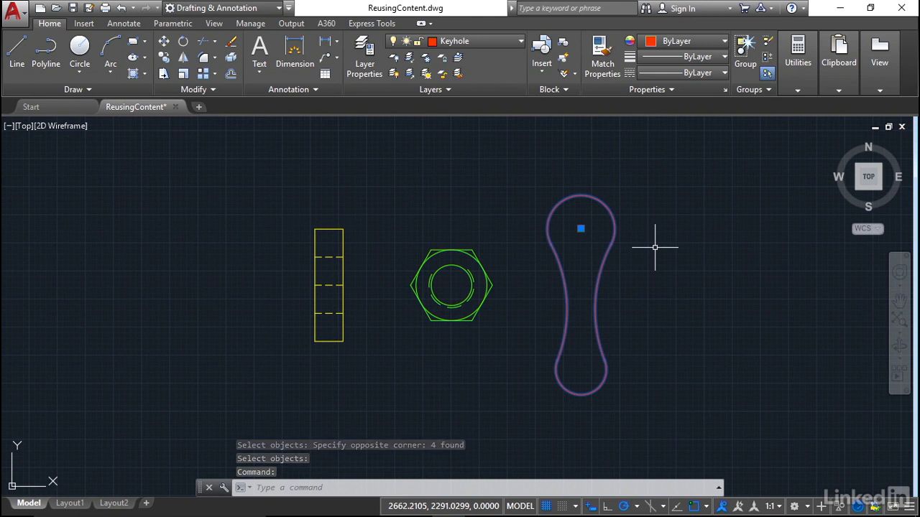
key(Escape)
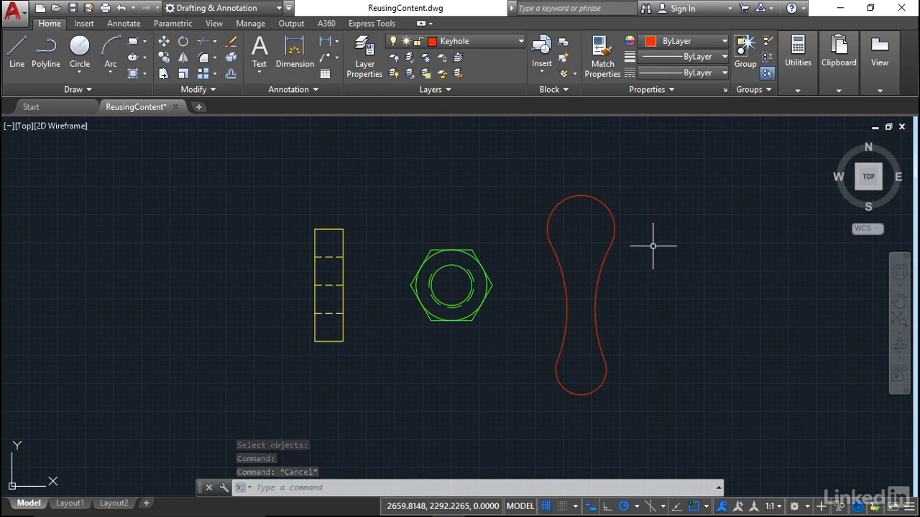
- Insert another KEYHOLE block to the right of the original, level with it, at about 2738, 2325
click(539, 75)
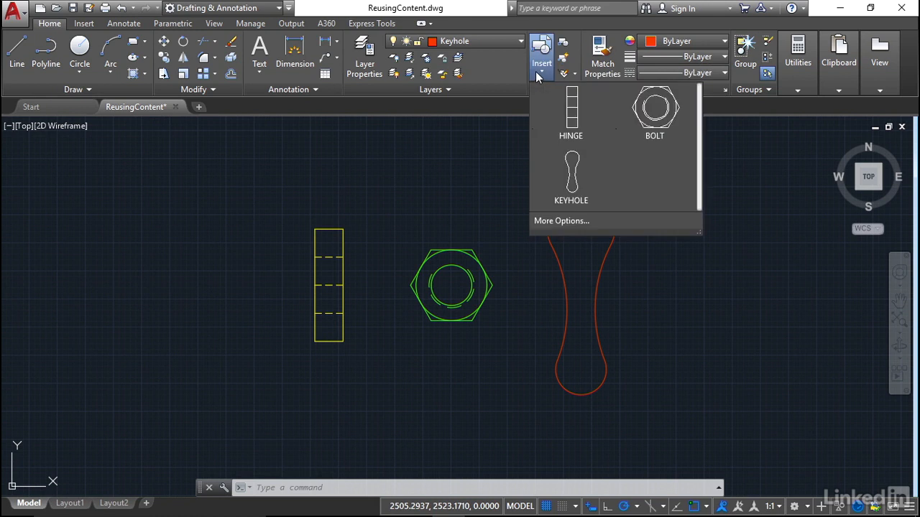
click(574, 161)
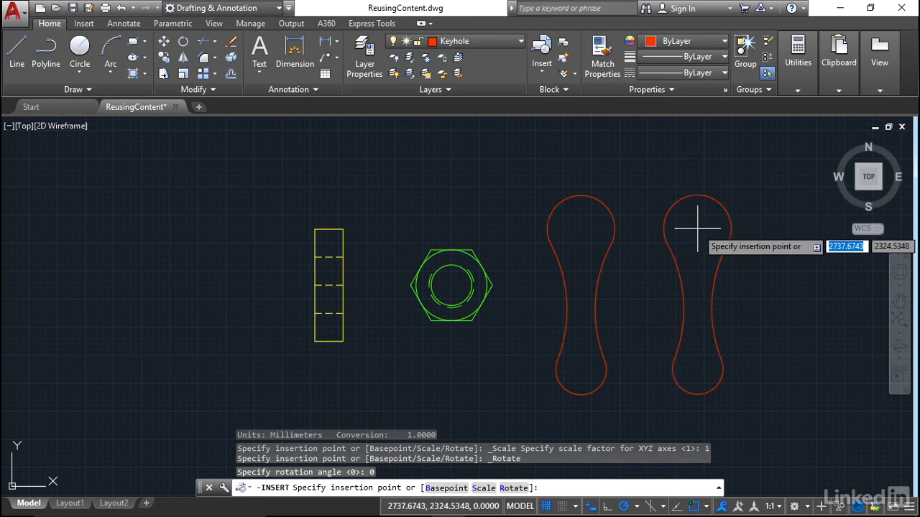
click(697, 229)
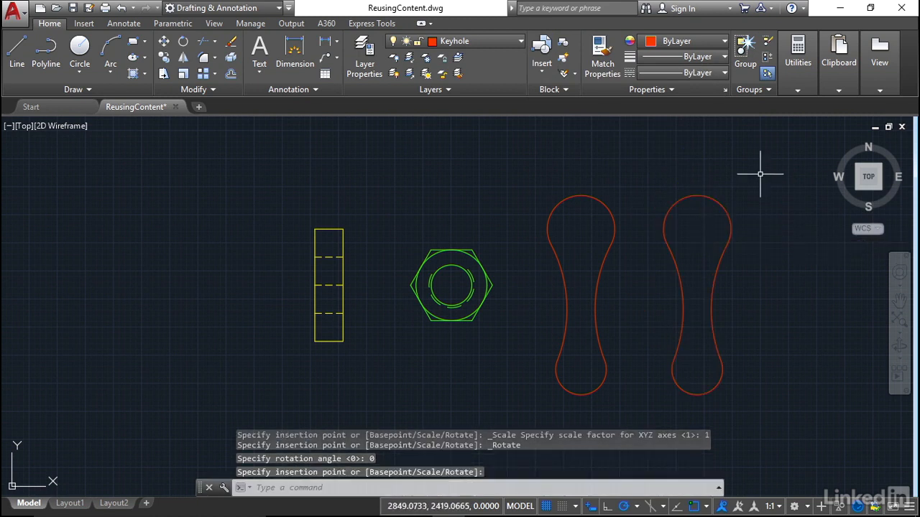